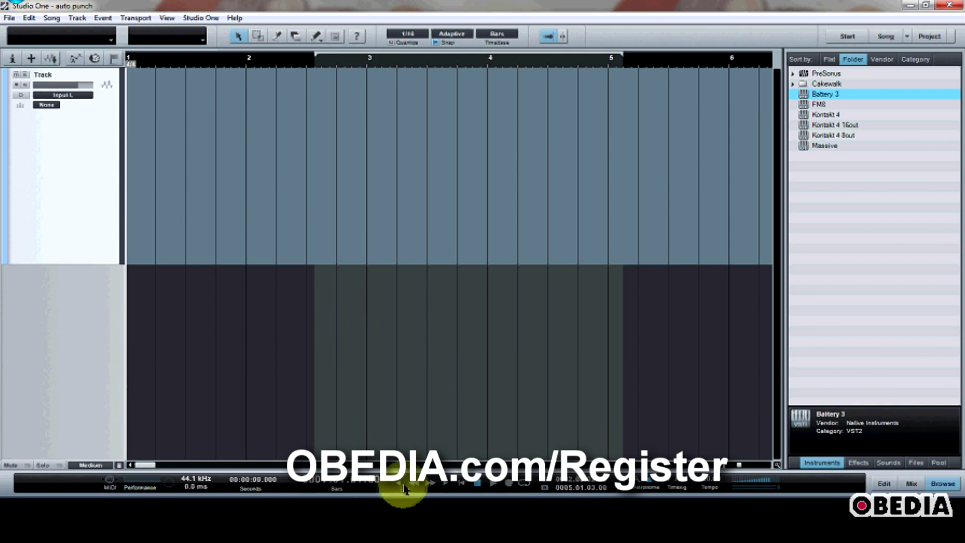
Step: Arm the track and record a spoken voice take from bar 1 to about bar 6
left_click(18, 85)
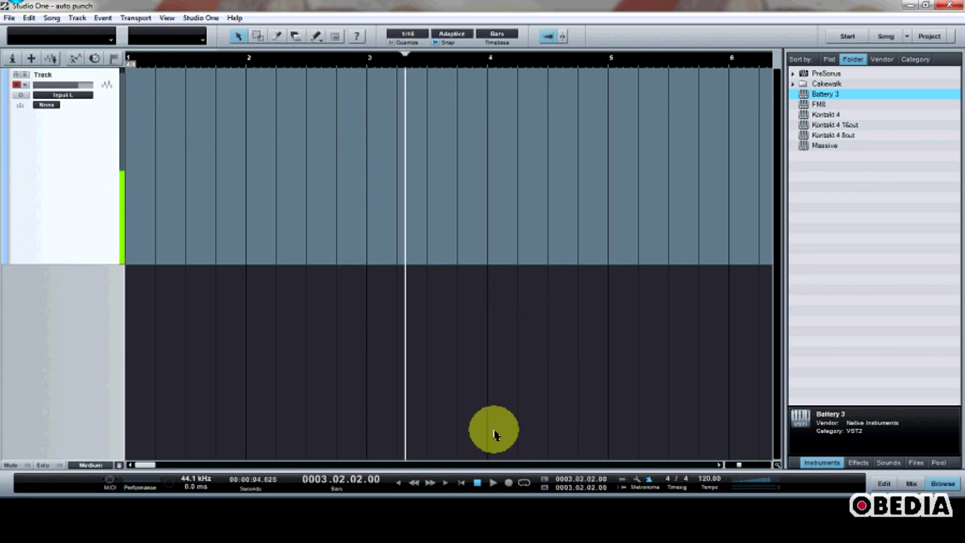
left_click(459, 483)
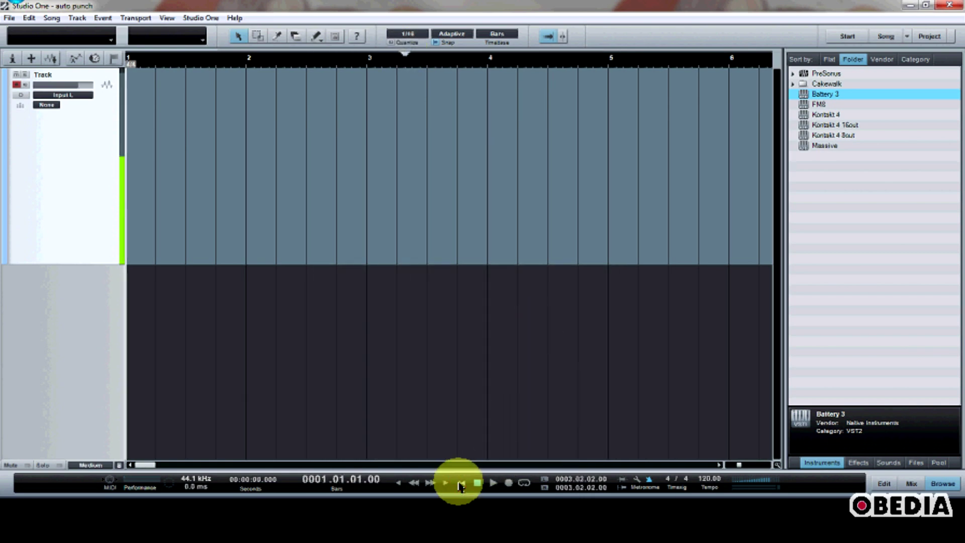
left_click(510, 484)
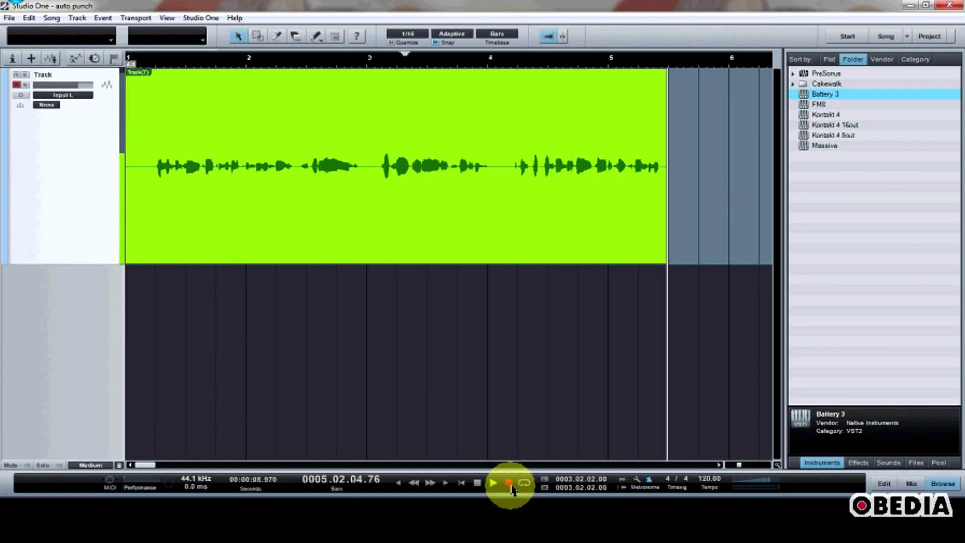
left_click(509, 484)
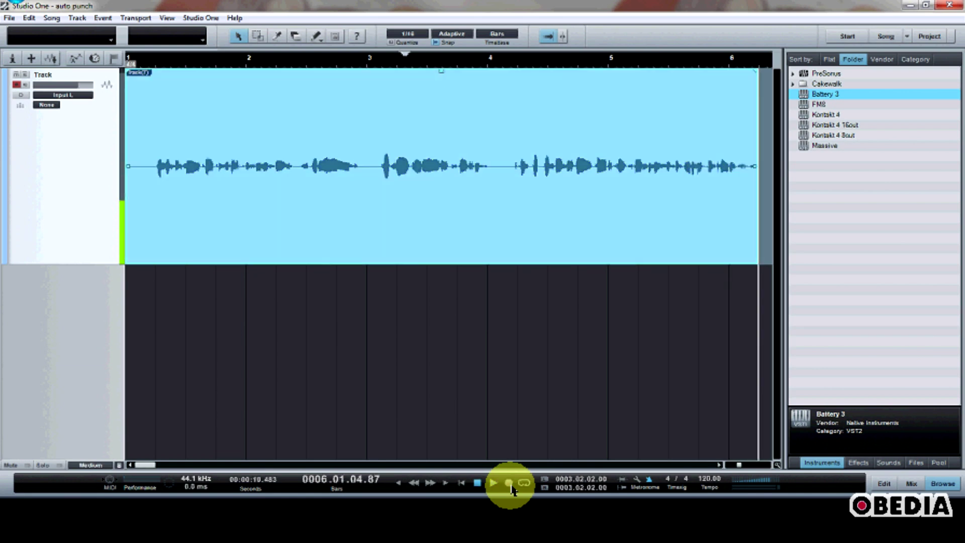
left_click(155, 62)
key("space")
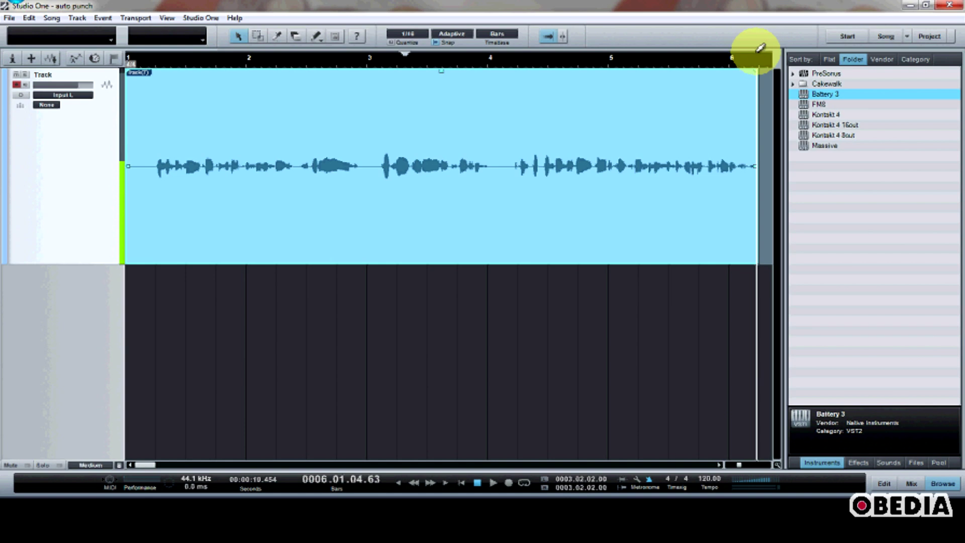
Step: Mark the locator range 0003.01.02.00 to 0006.02.01.00, then park the playhead near bar 2
left_click_drag(759, 49, 360, 40)
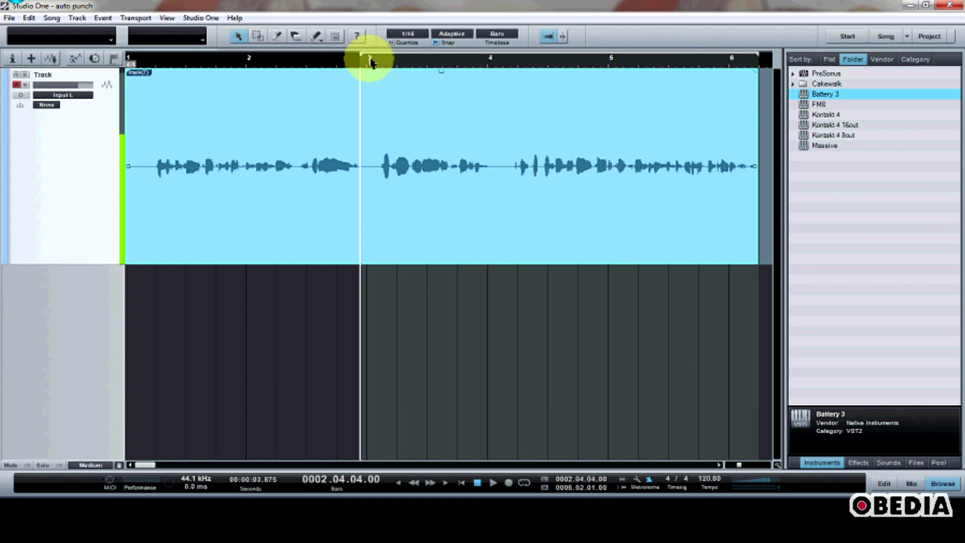
left_click_drag(363, 57, 377, 58)
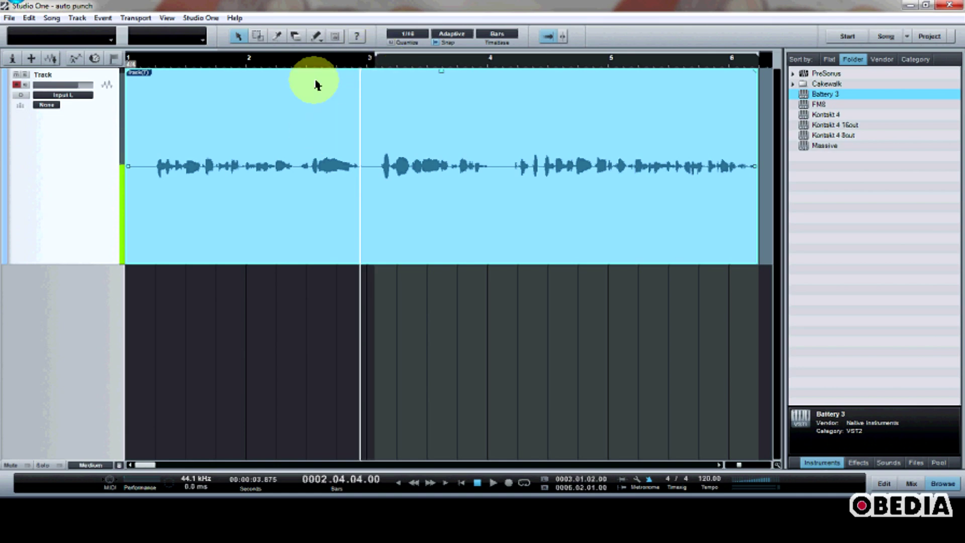
left_click(235, 63)
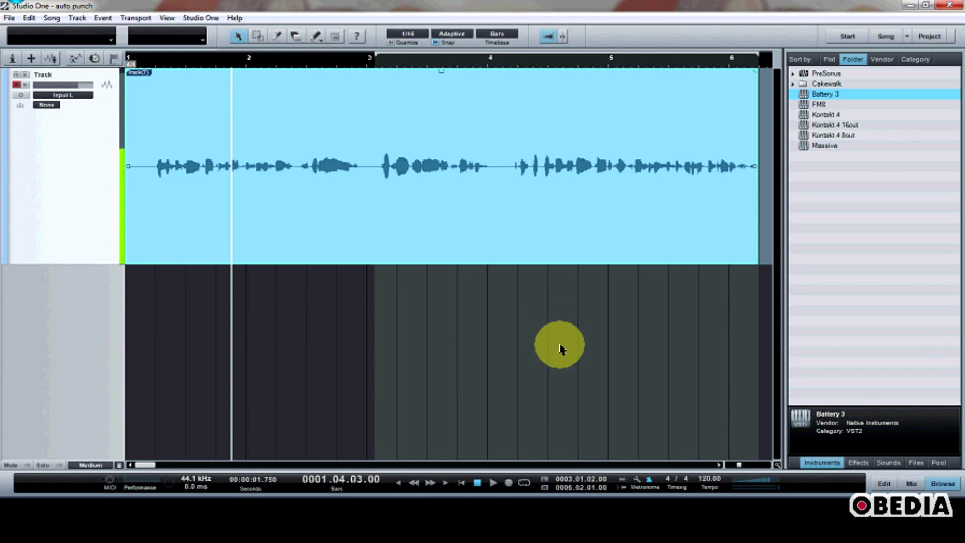
Step: Deselect the take, enable Auto Punch, and place the song position at 0001.02.03.00
left_click(593, 324)
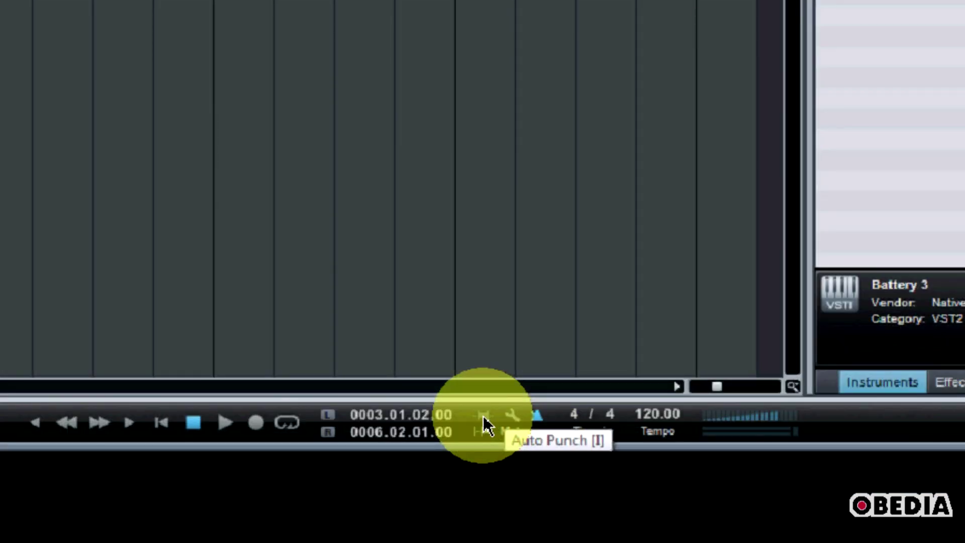
left_click(483, 415)
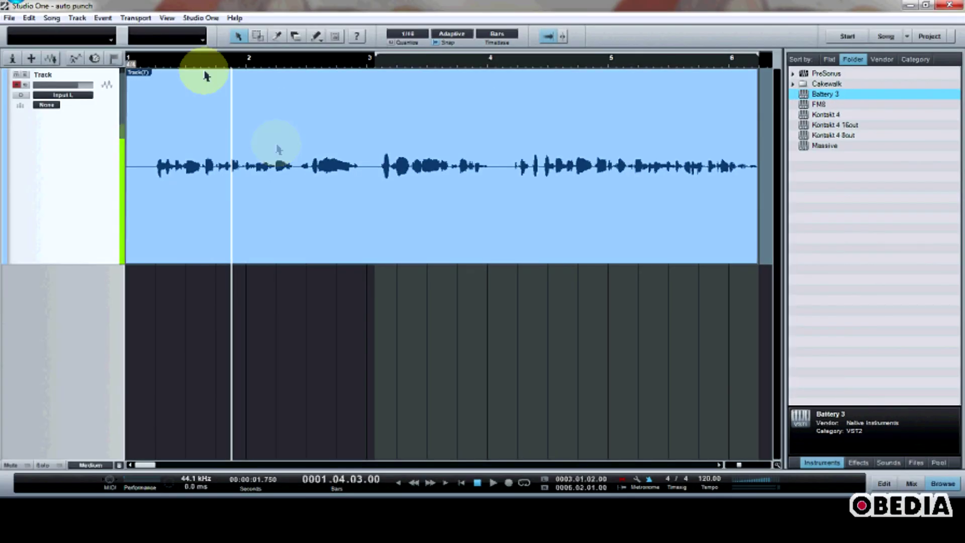
left_click(172, 59)
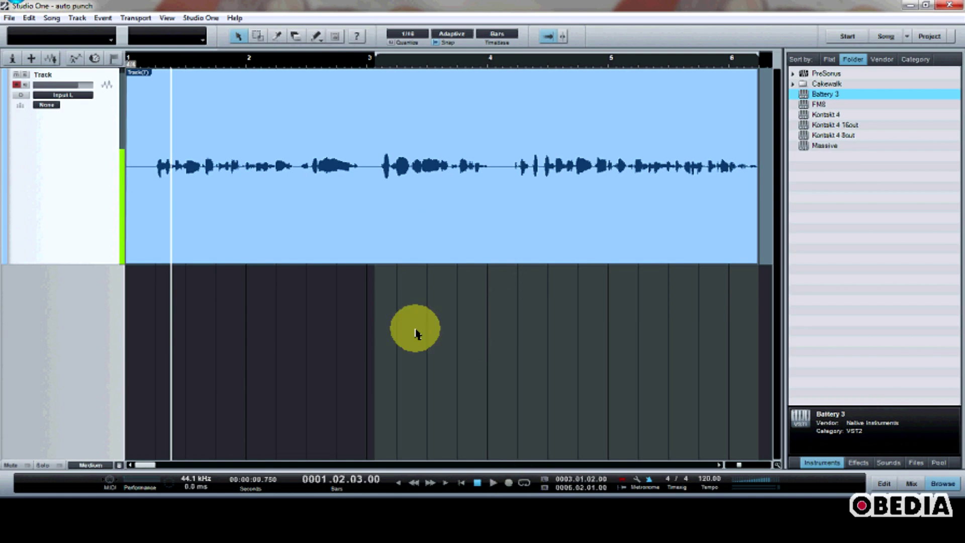
Step: Punch-record a new voice take over bars 3–6, then play it back from near bar 2
left_click(509, 484)
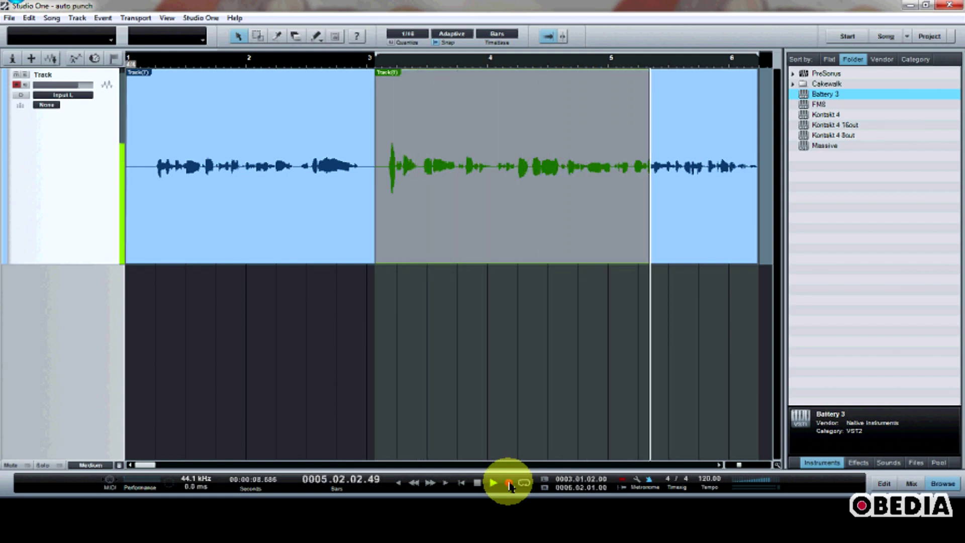
left_click(509, 484)
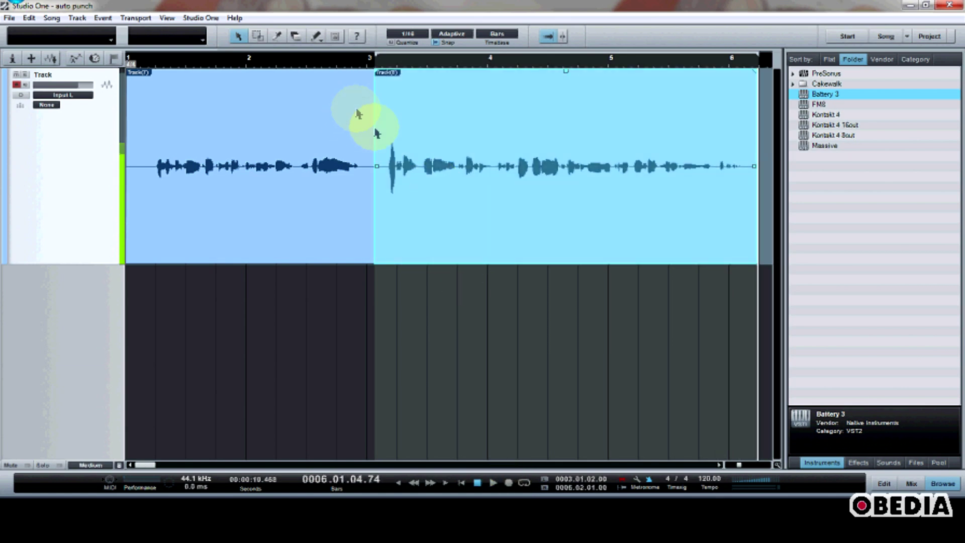
left_click(275, 62)
key("space")
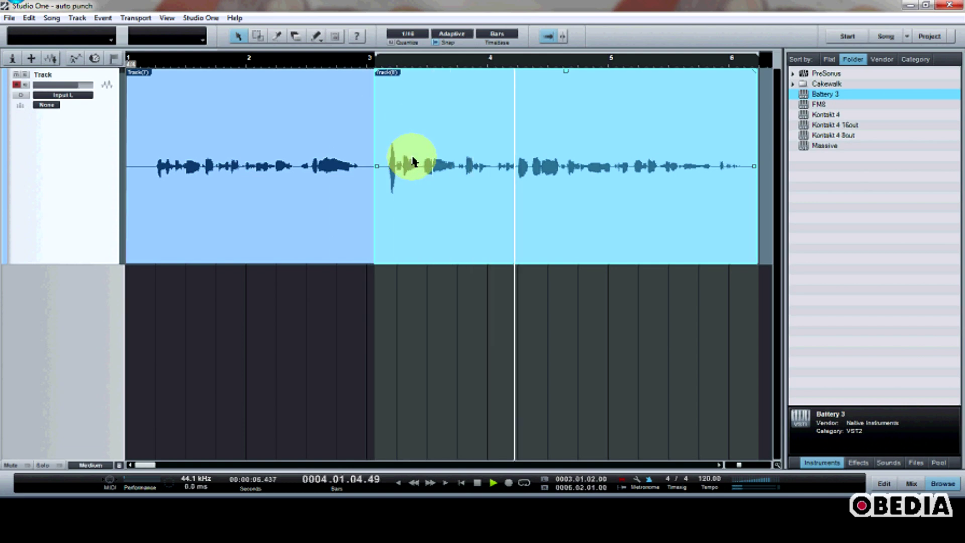
key("space")
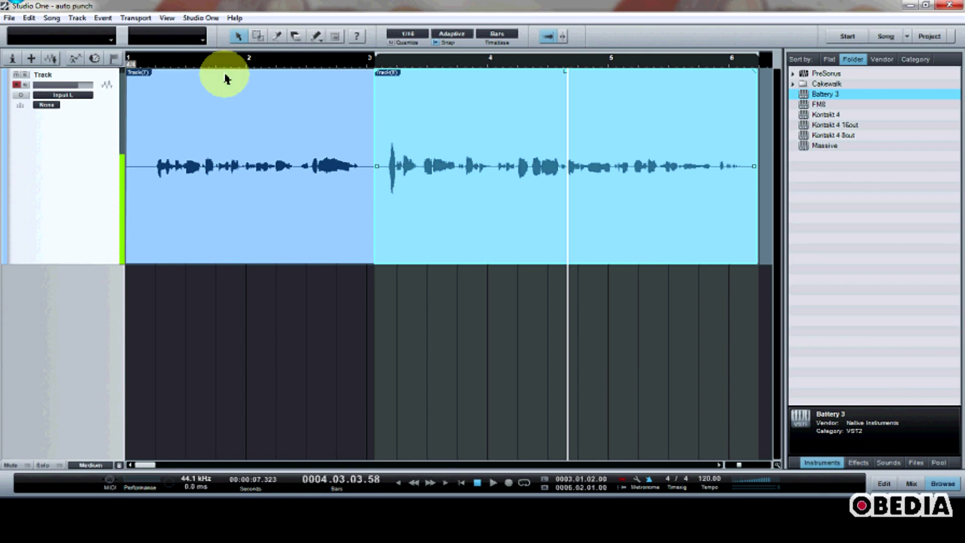
Step: Enable Loop and record repeated punch-in takes over bars 3–6 starting from around bar 2.5
left_click(524, 484)
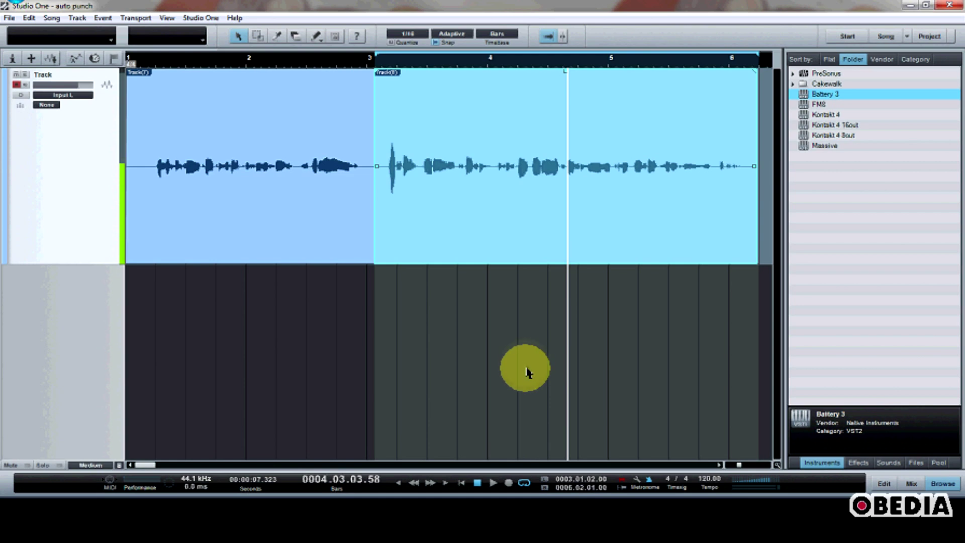
left_click(312, 62)
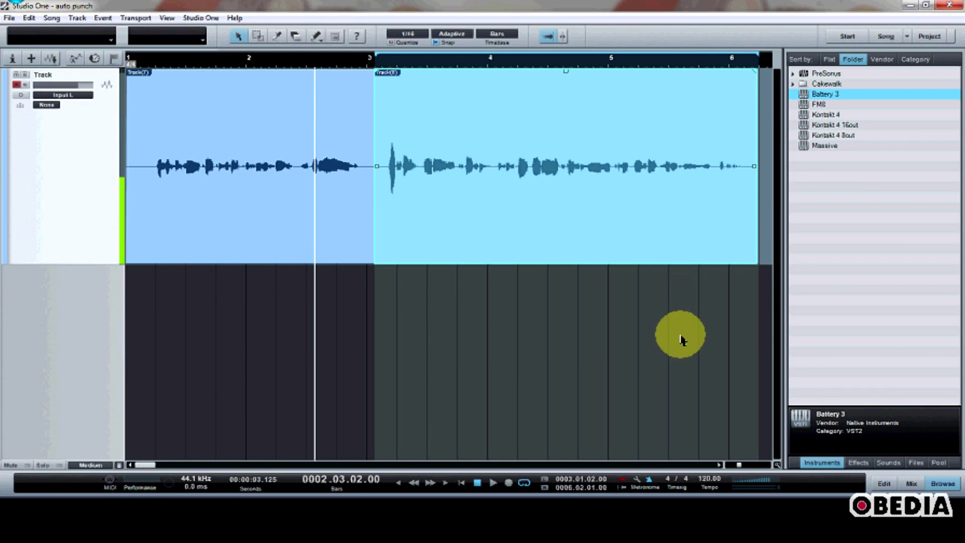
left_click(509, 483)
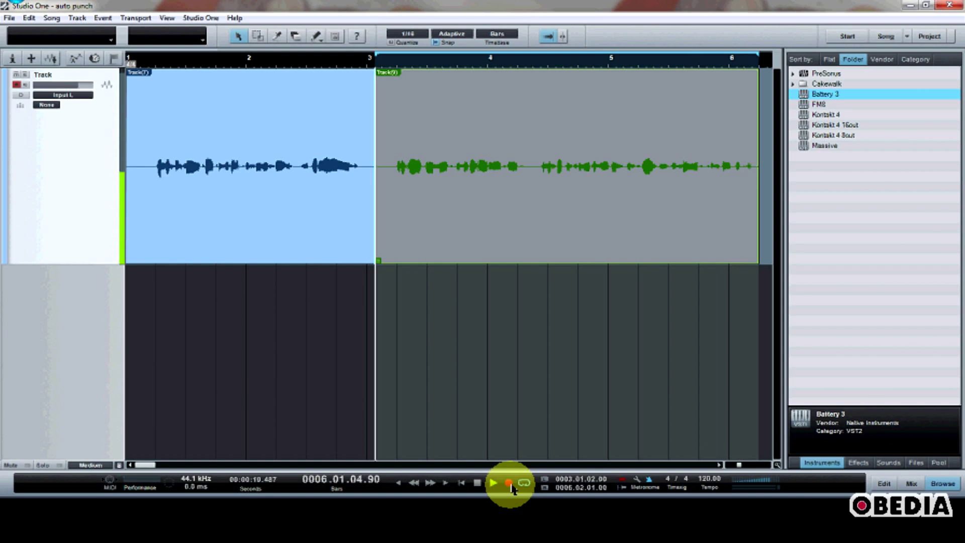
left_click(477, 482)
Step: Place the playhead just before bar 3, deselect the punched event, and bring up its options
left_click(351, 64)
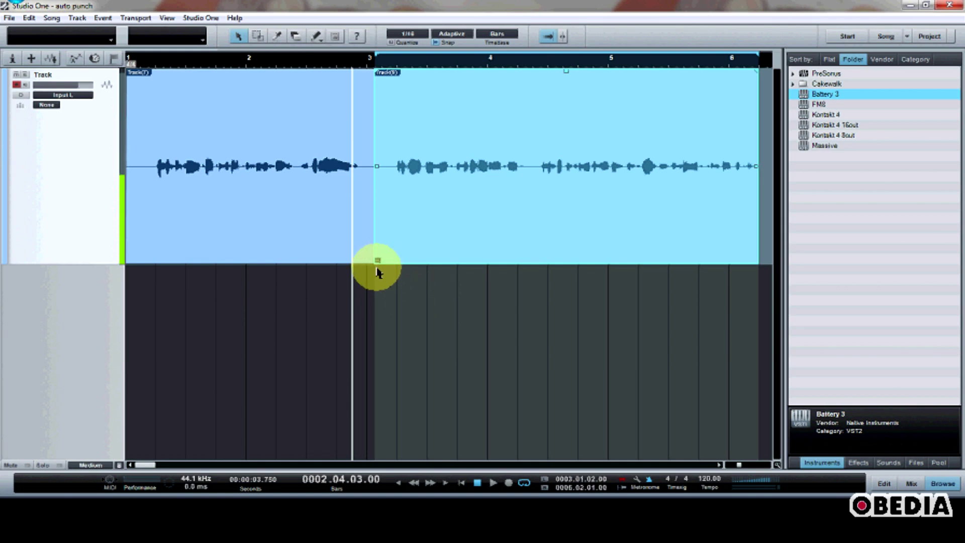
left_click(392, 296)
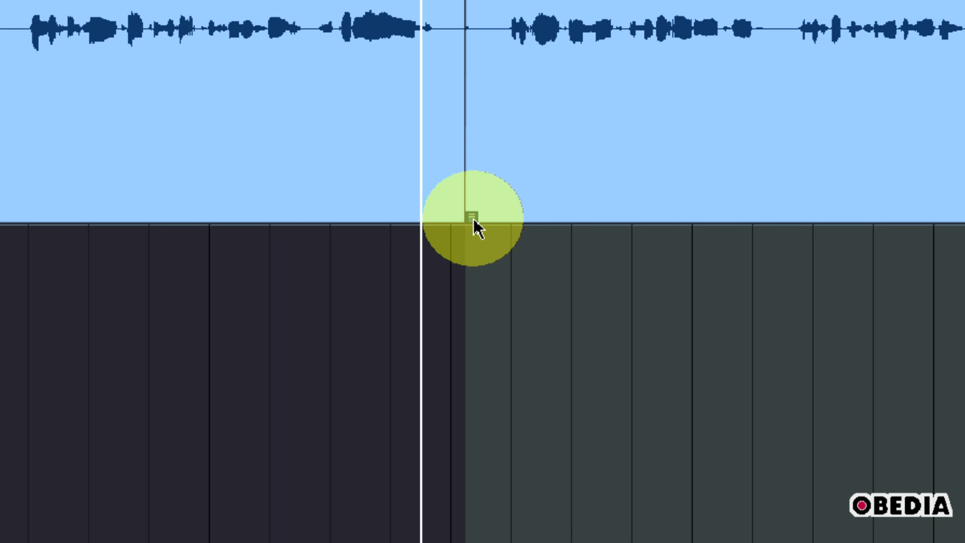
right_click(474, 219)
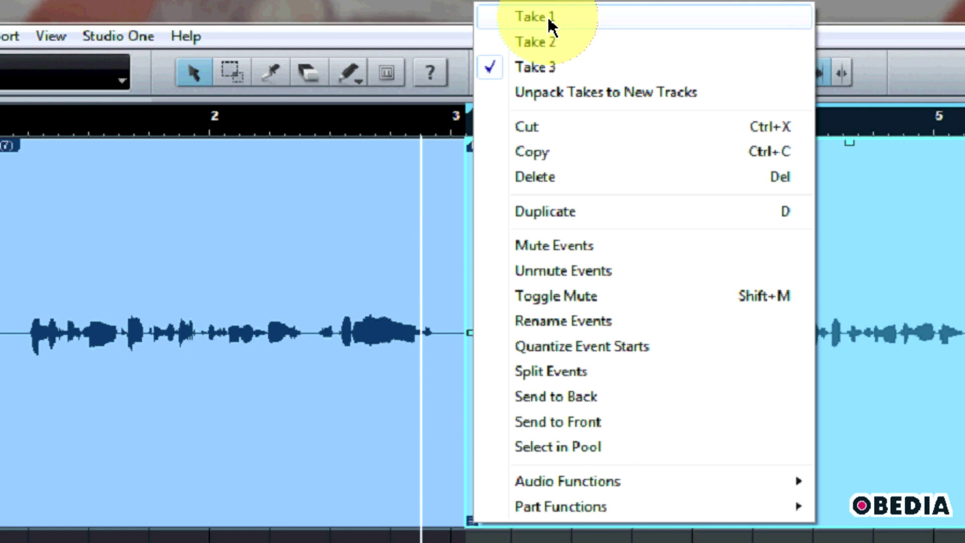
Step: Switch the punched event to Take 1, then Take 2, then back to Take 3
left_click(548, 15)
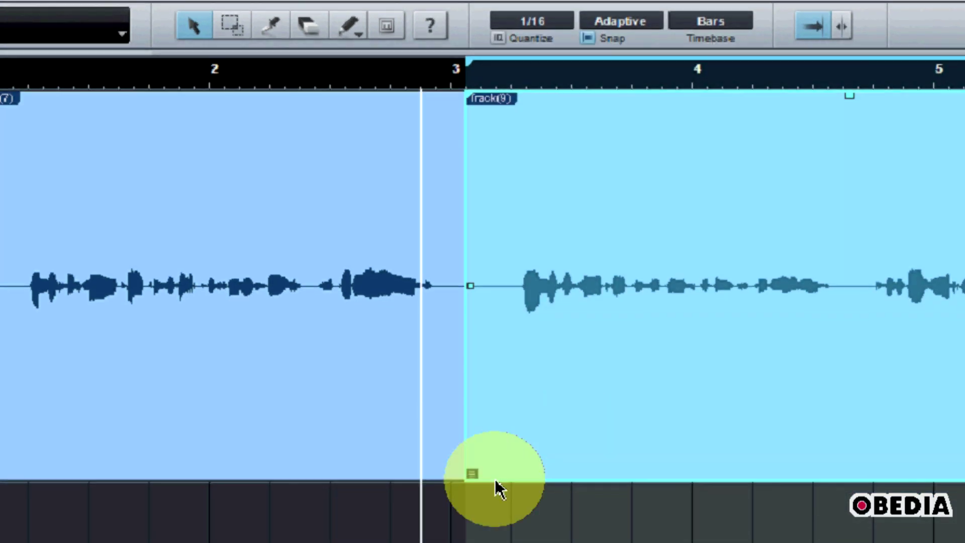
left_click(472, 473)
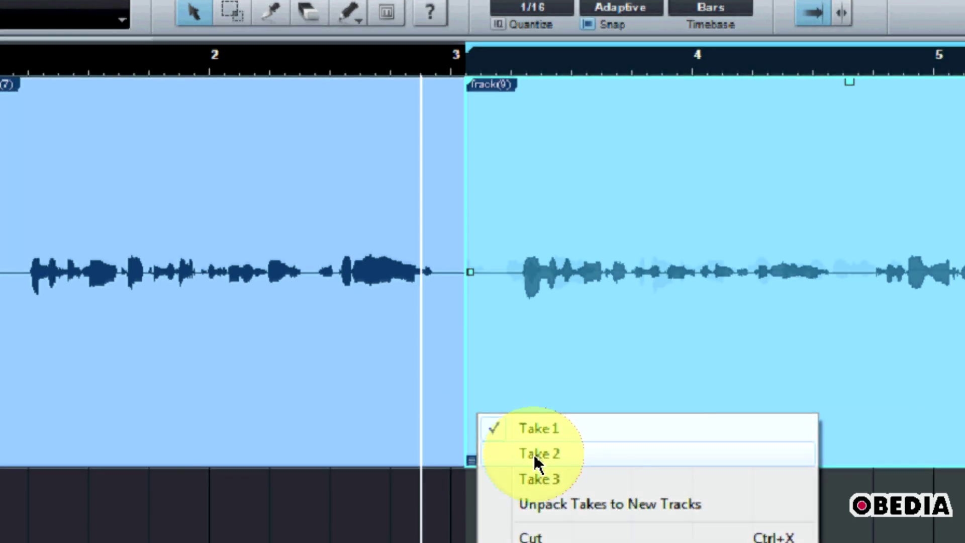
left_click(537, 454)
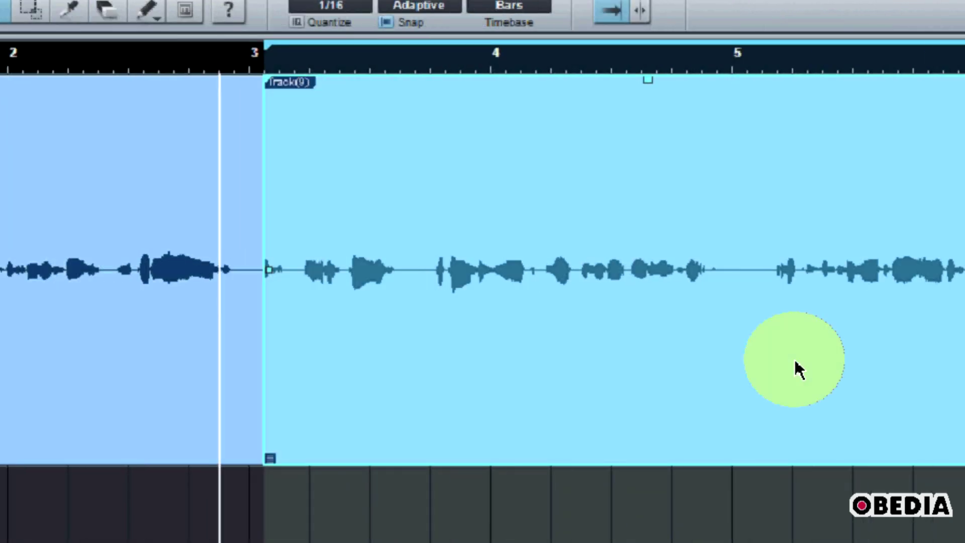
left_click(274, 457)
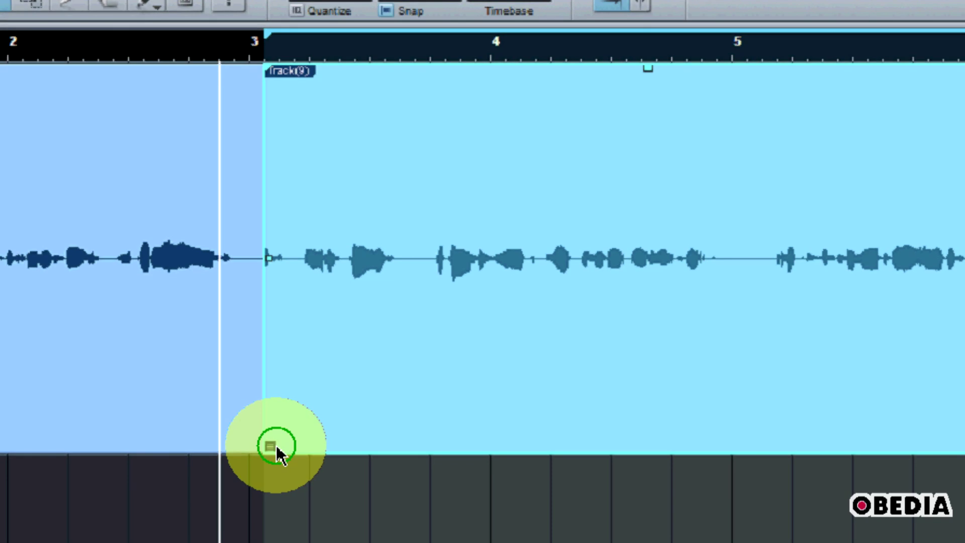
left_click(334, 460)
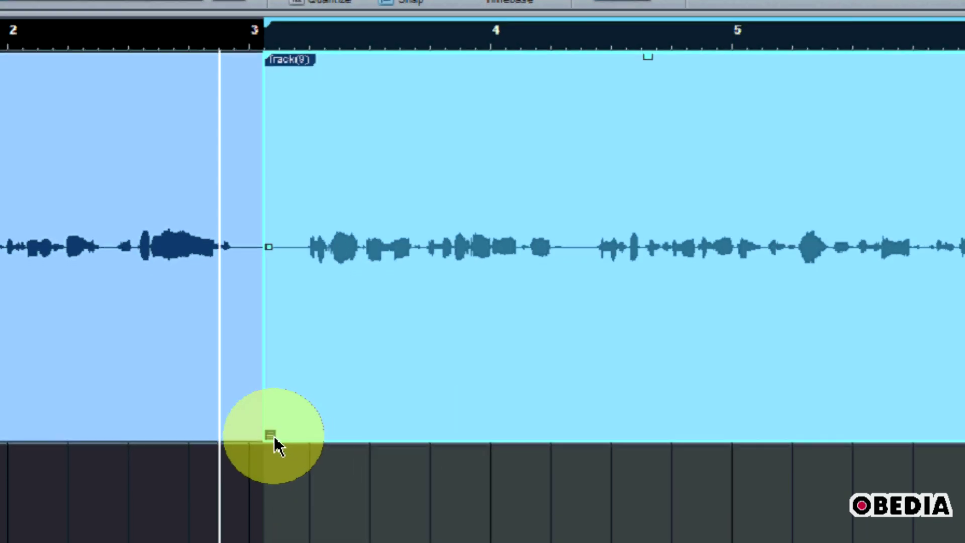
left_click(271, 435)
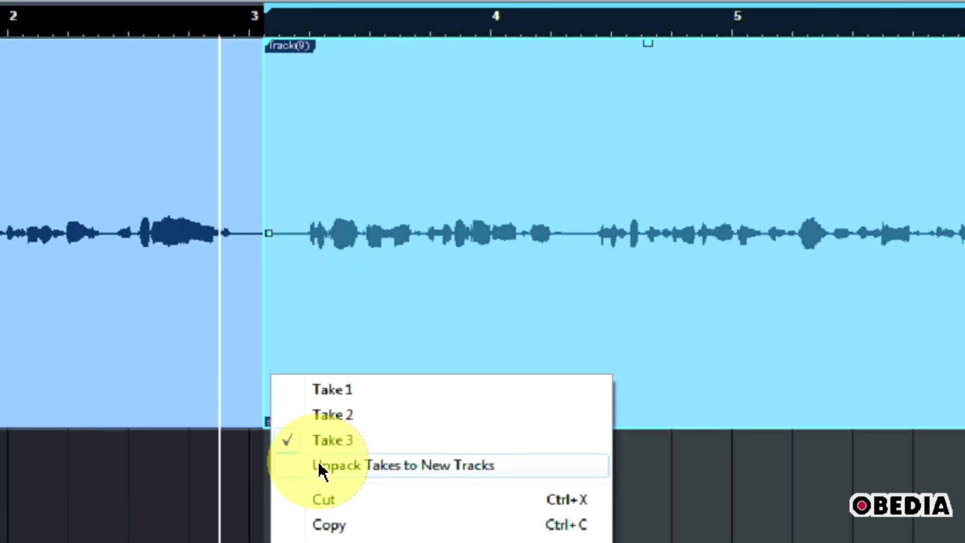
Step: Choose Unpack Takes to New Tracks to create Track - Take 1 and Track - Take 2
left_click(320, 465)
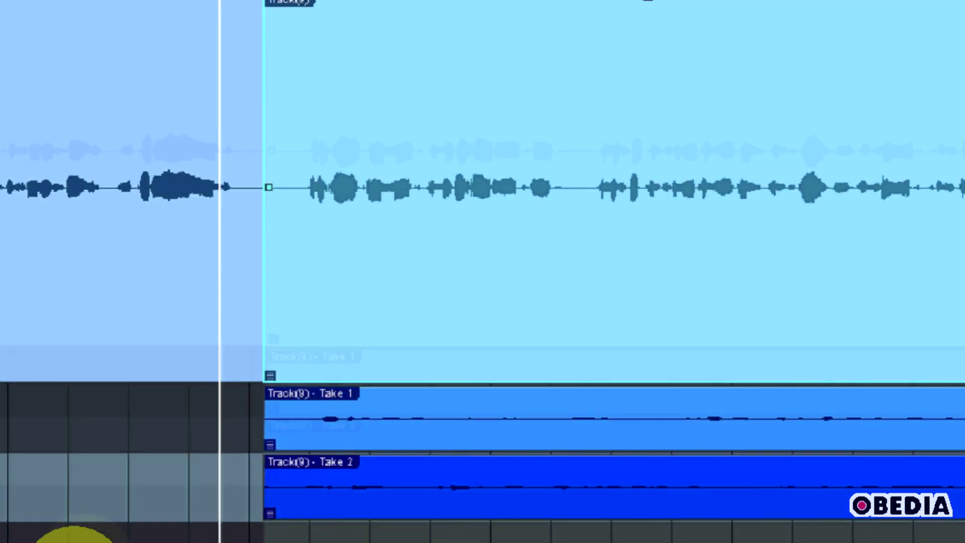